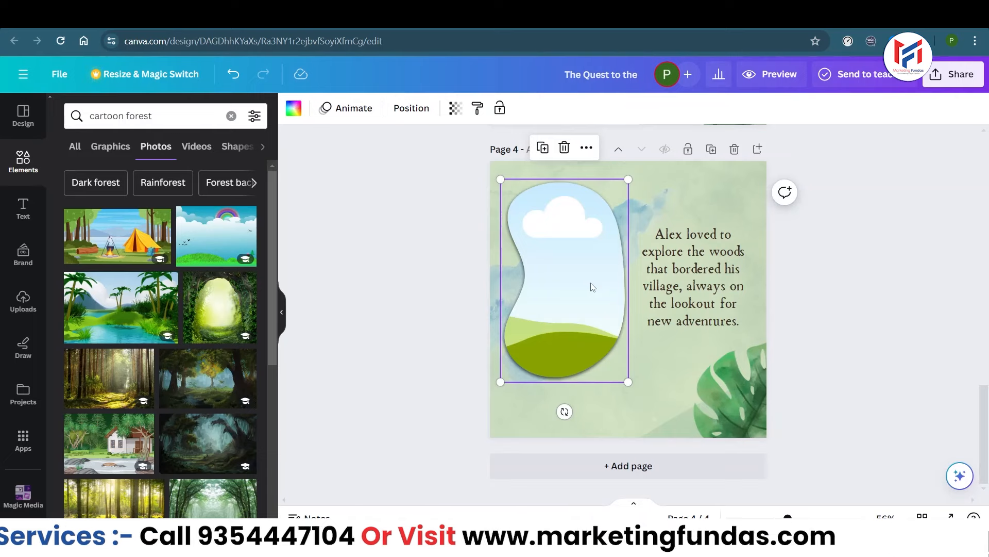
Delete the empty blob-shaped picture frame from page 4 and show only graphics for cartoon forest
key("Delete")
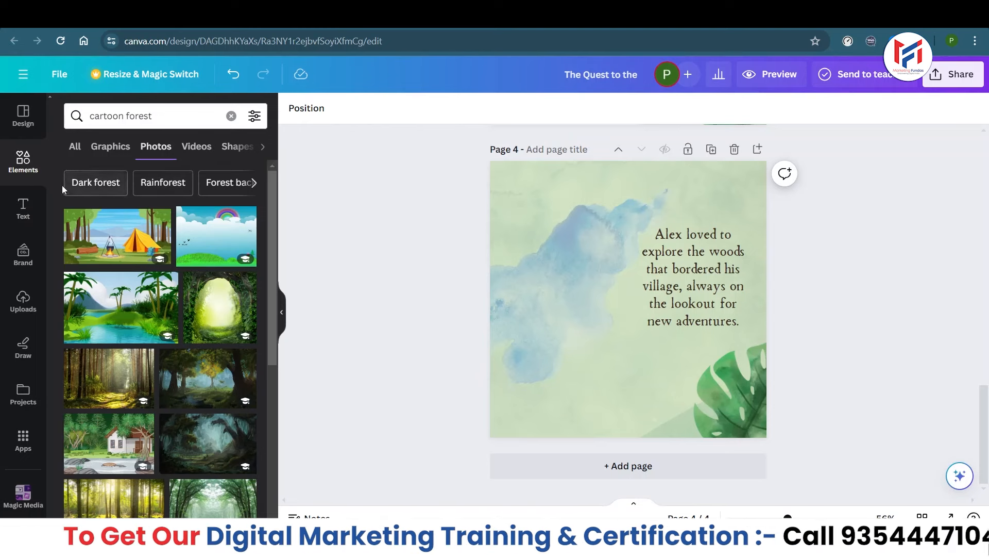
left_click(101, 149)
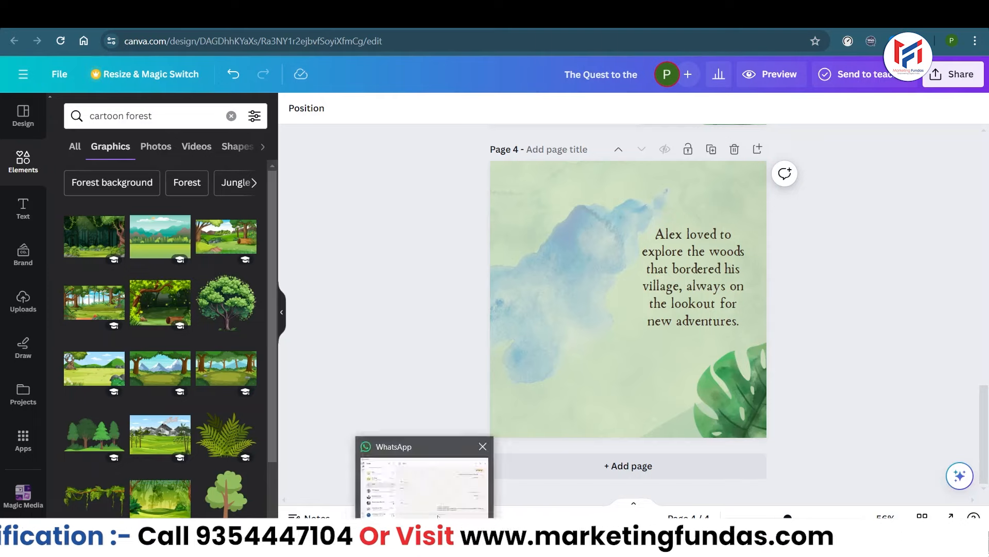
Replace page 4's text with ChatGPT's sentence "One day, while wandering through the forest, Alex stumbled upon a smooth, round stone lying by the edge of a bubbling stream."
key("alt+Tab")
left_click_drag(366, 280, 499, 298)
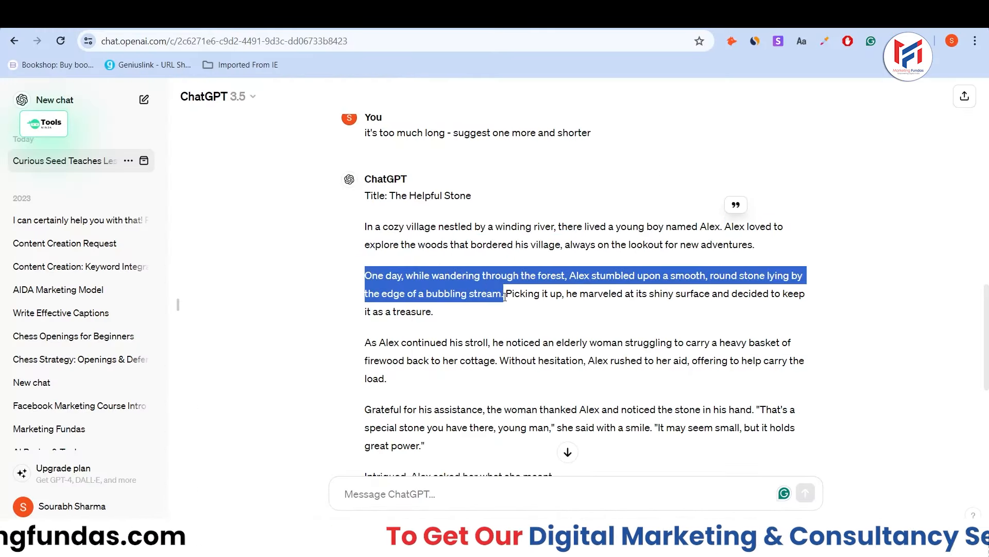
key("alt+Tab")
left_click(687, 294)
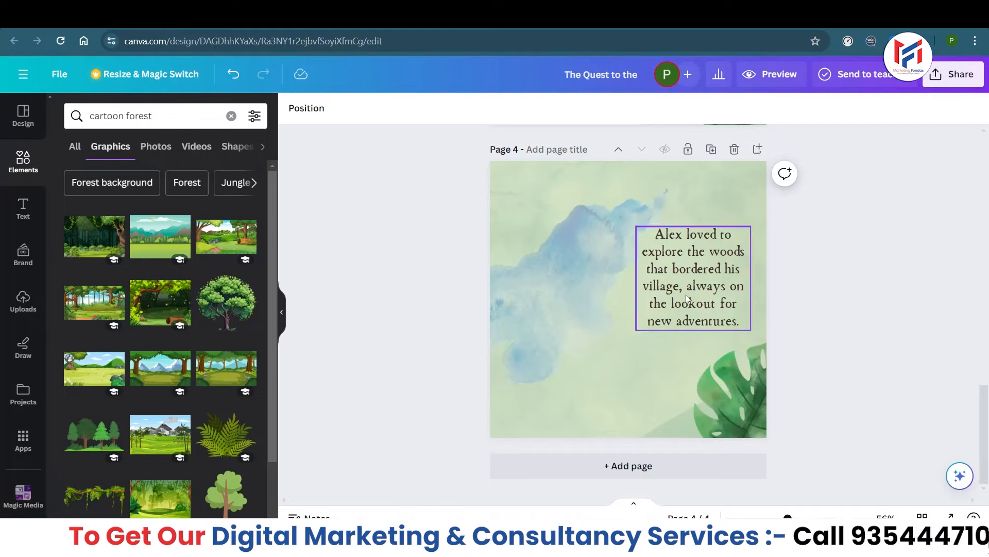
double_click(688, 294)
type("One day, while wandering through the forest, Alex stumbled upon a smooth, round stone lying by the edge of a bubbling stream.")
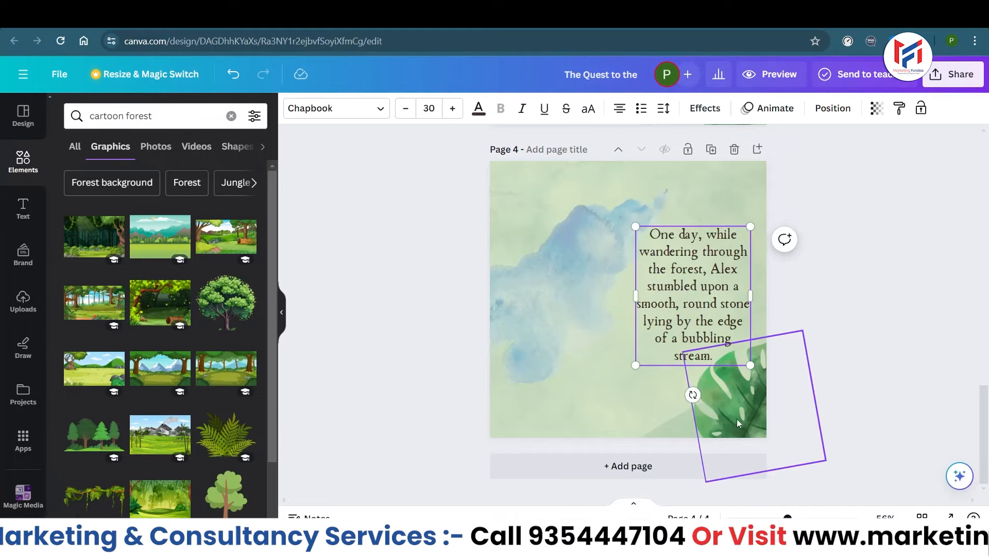
Move the green monstera leaf from page 4's lower-right corner to its lower-left corner
left_click(735, 404)
left_click_drag(735, 404, 458, 420)
left_click(408, 303)
scroll(984, 407, "up", 8)
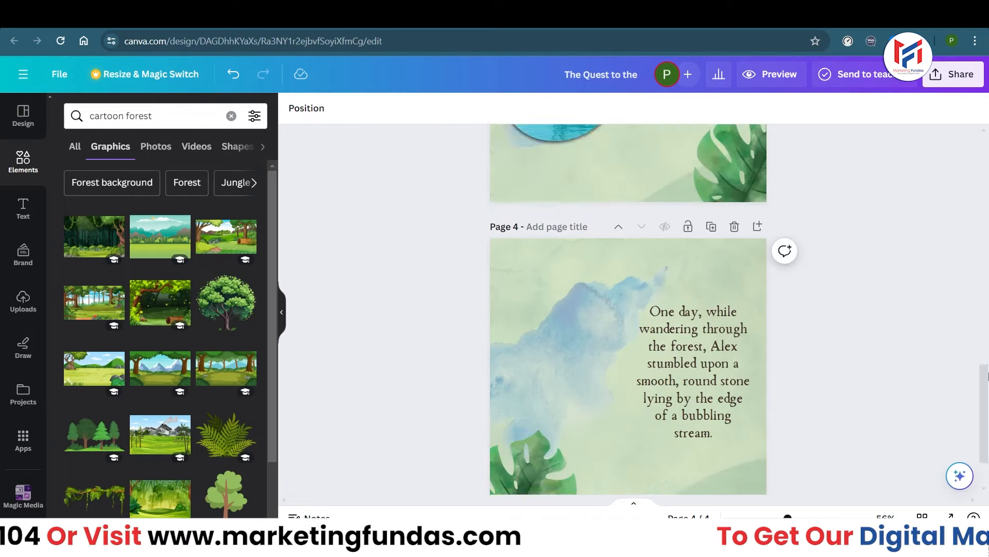
scroll(984, 412, "down", 7)
left_click_drag(981, 414, 981, 419)
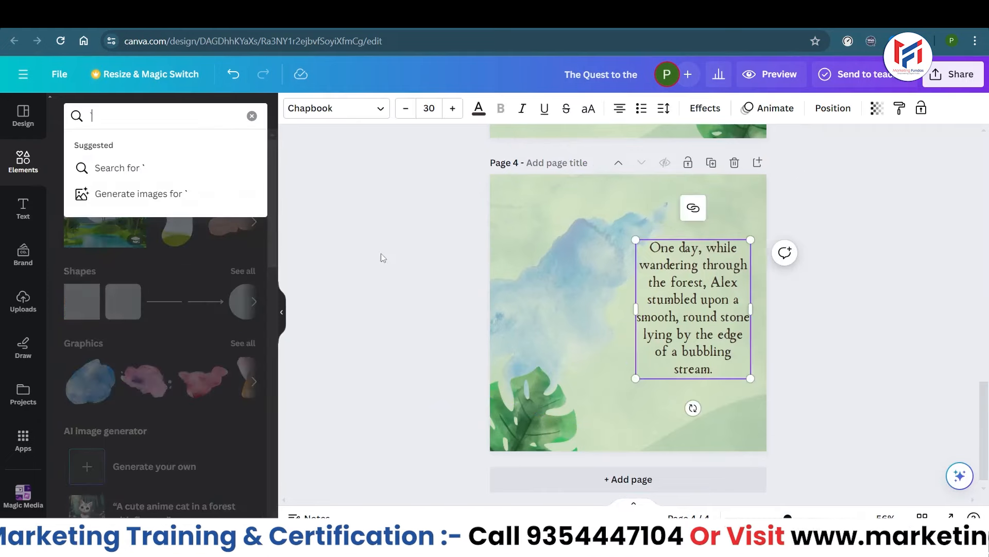
Search the design elements for "forest" and limit the results to graphics
key("BackSpace")
type("fro")
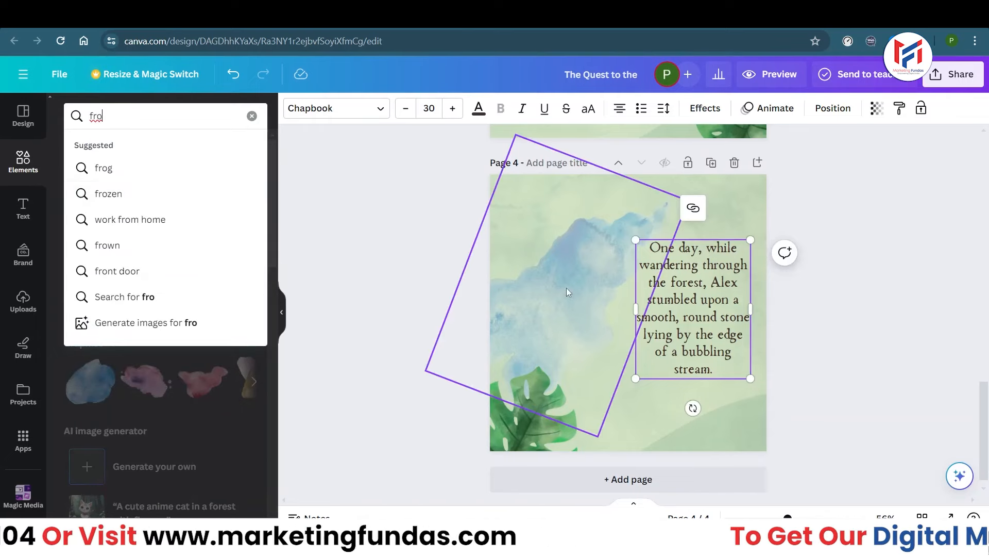
scroll(567, 288, "up", 2)
key("BackSpace")
key("BackSpace")
type("orest")
key("Return")
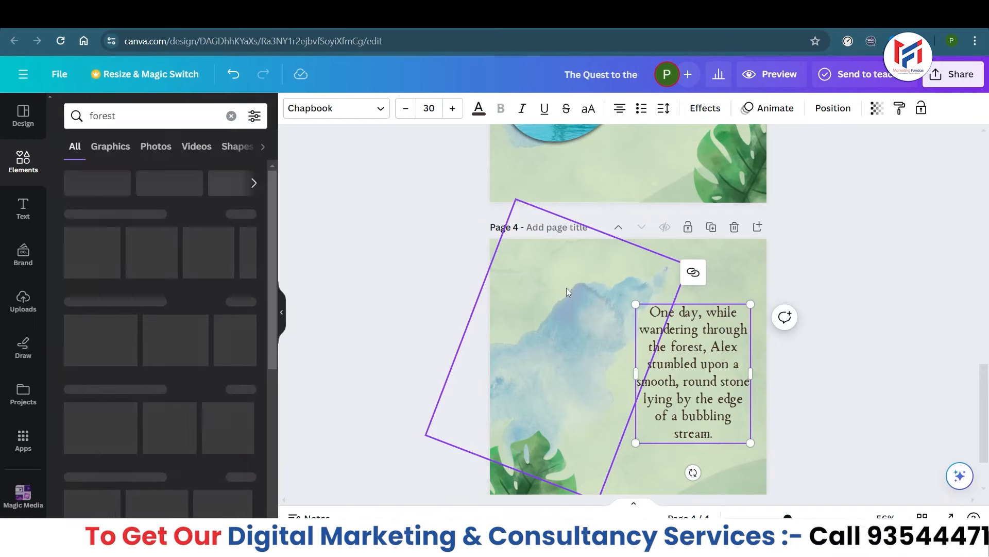
left_click(121, 149)
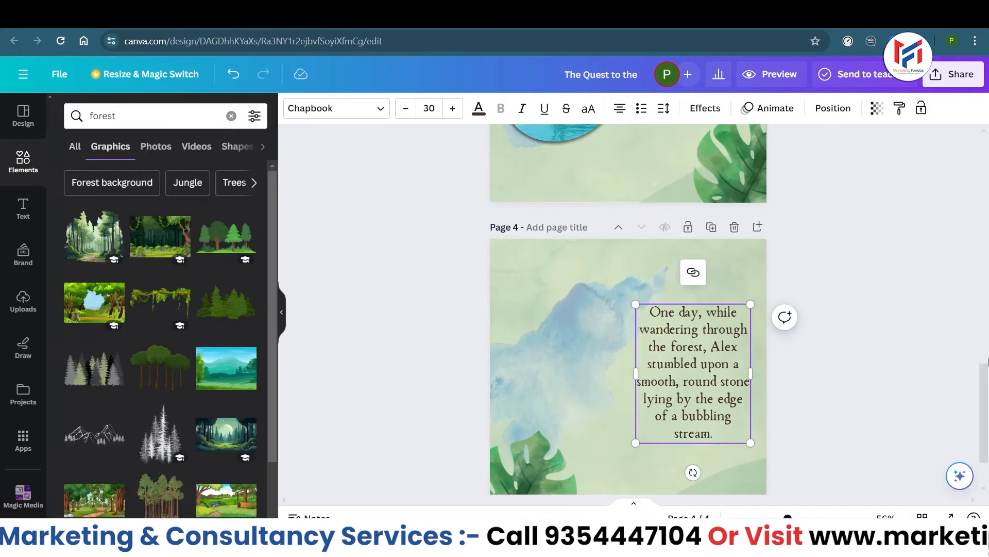
Add the illustration of a path through tall green trees to page 4, enlarge it and place it beside the text
scroll(987, 399, "down", 2)
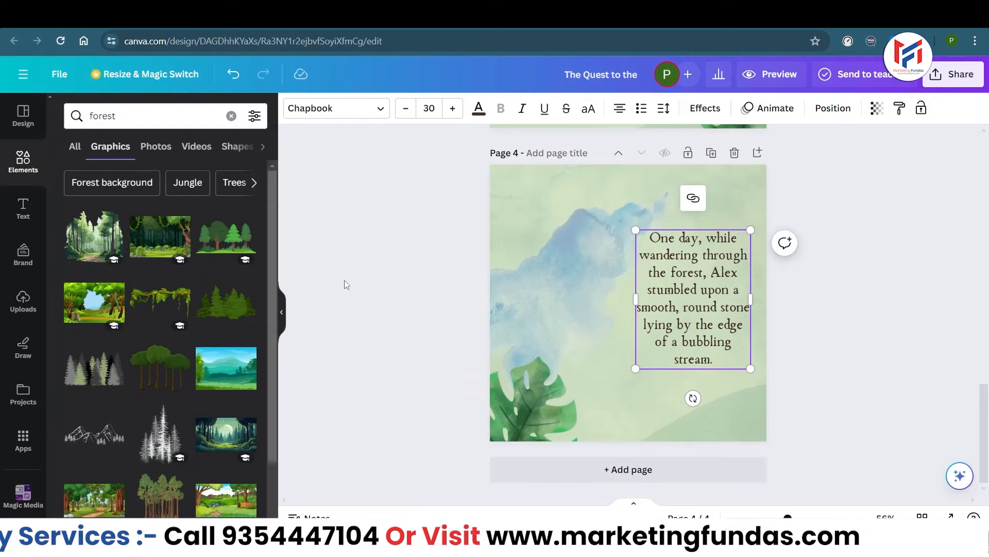
left_click_drag(111, 250, 547, 266)
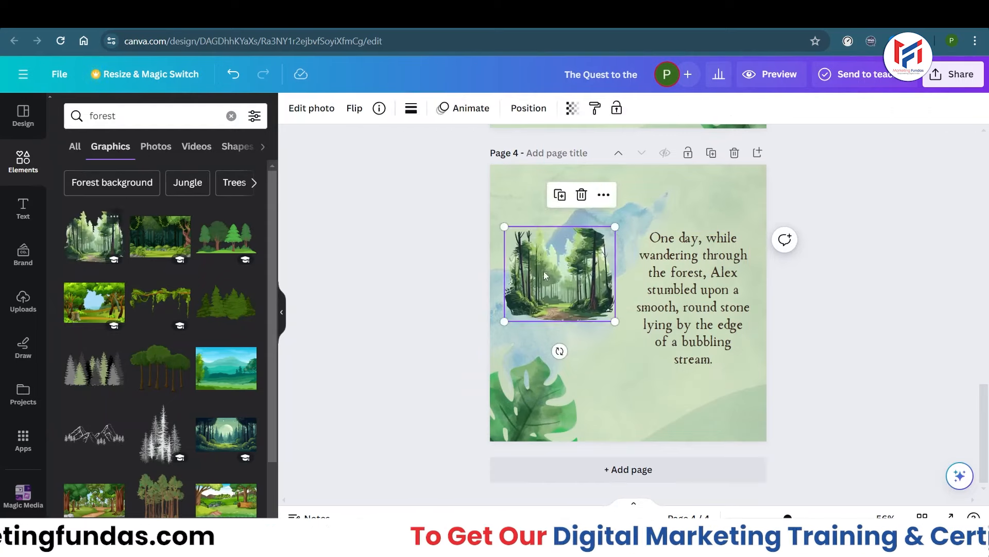
left_click_drag(617, 322, 642, 369)
left_click_drag(592, 322, 586, 319)
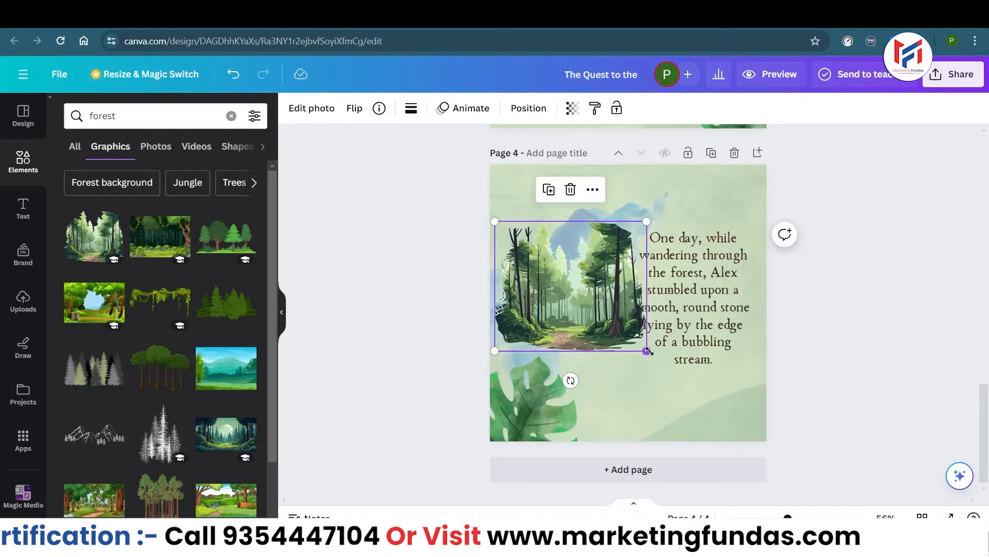
left_click_drag(596, 311, 591, 309)
left_click_drag(641, 352, 624, 337)
left_click_drag(570, 290, 582, 311)
Add the hanging vine graphic along page 4's top edge and shift the text, leaf and forest illustration slightly lower
left_click_drag(189, 302, 645, 201)
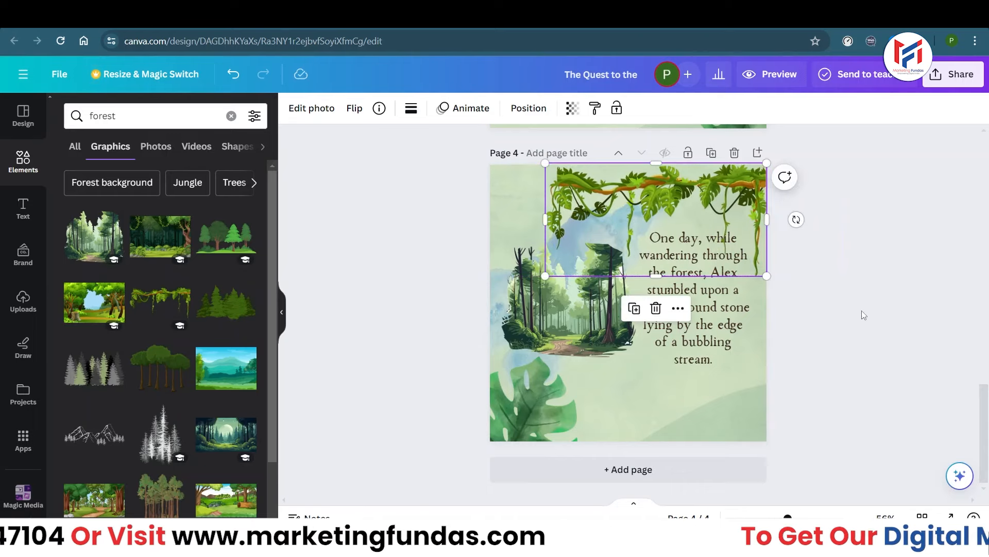
left_click(850, 314)
left_click_drag(677, 307, 683, 328)
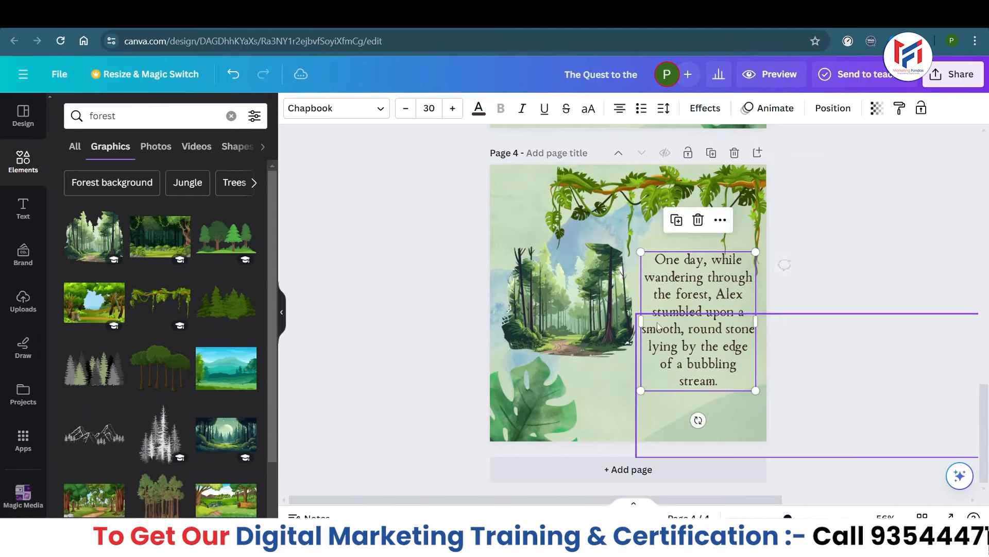
left_click_drag(523, 410, 523, 424)
left_click_drag(560, 294, 553, 304)
left_click(445, 295)
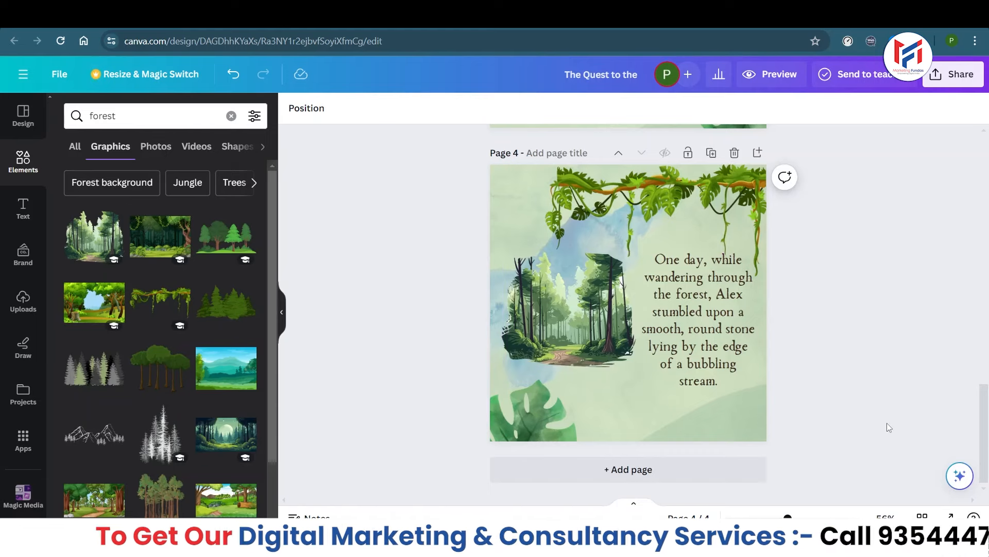
Add page 5 using the template page with the brown rocks and clear away its dinosaurs
mouse_move(985, 449)
left_mouse_down()
mouse_move(985, 261)
mouse_move(985, 453)
left_mouse_up()
left_click(628, 466)
left_click(21, 120)
left_click(210, 383)
left_click(609, 323)
Replace page 5's text with ChatGPT's sentence "Picking it up, he marveled at its shiny surface and decided to keep it as a treasure." at size 30
key("alt+Tab")
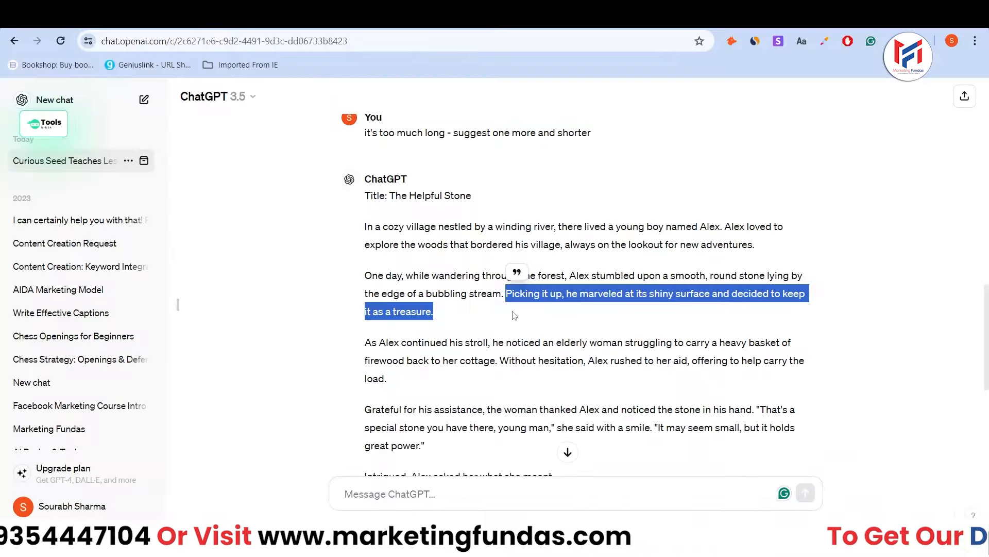
key("alt+Tab")
key("ctrl+v")
left_click(431, 109)
type("30")
key("Return")
Copy the "As Alex continued his stroll" sentence from ChatGPT, and spread page 5's text across the upper part of the page
left_click_drag(691, 246, 681, 246)
key("alt+Tab")
left_click_drag(364, 342, 455, 336)
key("alt+Tab")
left_click(696, 280)
left_click_drag(674, 256, 751, 232)
Search the graphics for "shiny surface" and for "trasure"
left_click(24, 160)
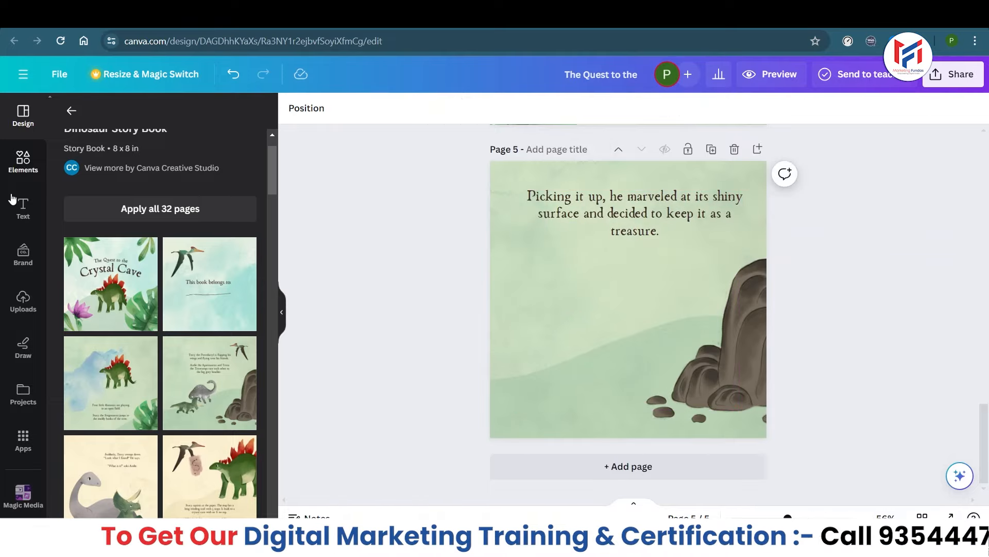
type("shiny surface")
key("Return")
key("ctrl+a")
type("trasure")
key("Return")
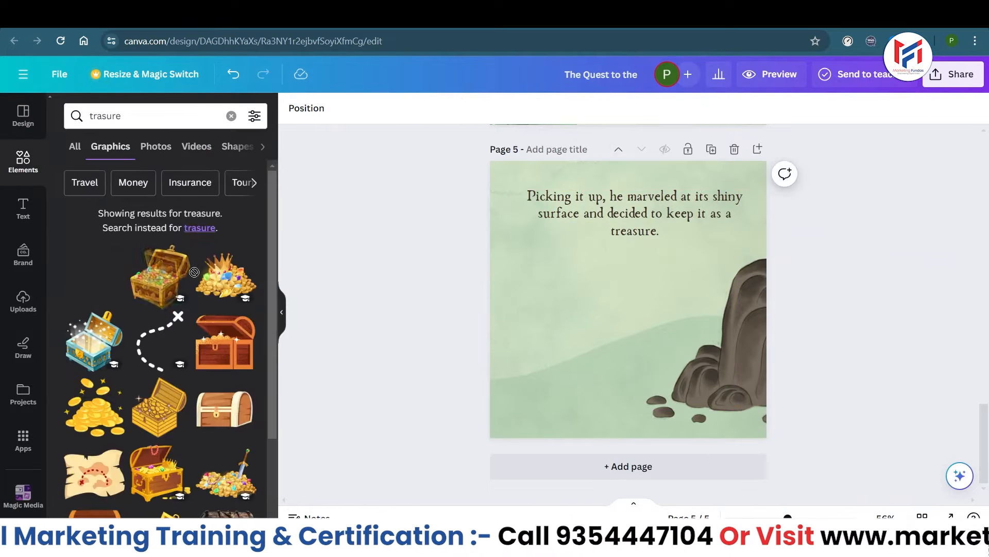
Place the open treasure chest and crowned gold pile graphics on page 5, resizing and arranging them in the lower area
left_click_drag(94, 273, 633, 390)
left_click_drag(597, 361, 587, 368)
left_click_drag(226, 277, 638, 382)
left_click_drag(528, 302, 643, 384)
left_click_drag(694, 432, 598, 392)
Add page 6 using the "This book belongs to" template page and delete its flying pterosaur and underline
left_click(628, 467)
left_click(23, 116)
left_click(208, 338)
left_click(582, 227)
key("Delete")
left_click(614, 328)
key("Delete")
Replace the "This book belongs to:" text with the copied "As Alex continued his stroll… back to her cottage." sentence and narrow it into a left-hand column
double_click(574, 296)
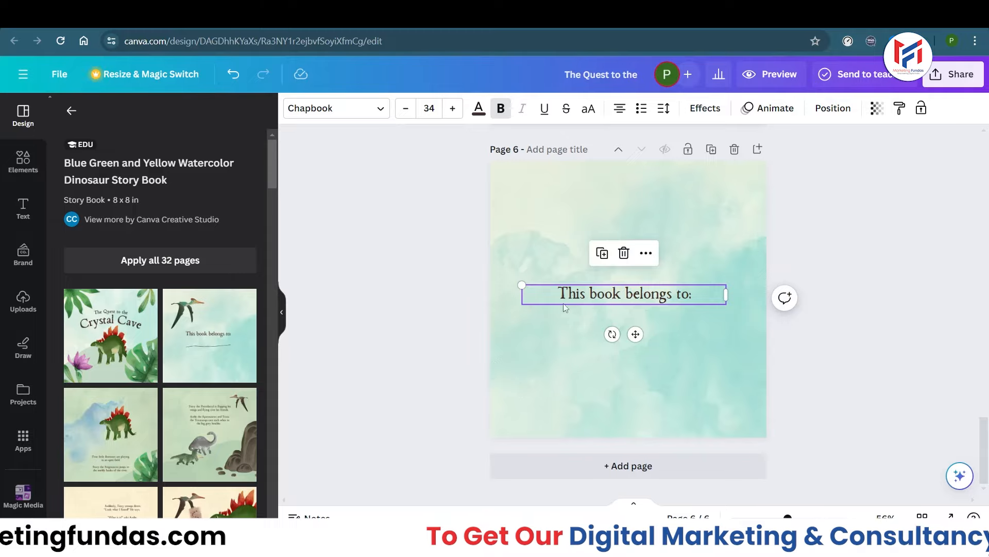
type("As Alex continued his stroll, he noticed an elderly woman struggling to carry a heavy basket of firewood back to her cottage.")
left_click_drag(732, 339, 649, 340)
left_click_drag(582, 355, 582, 296)
left_click(464, 283)
left_click(449, 258)
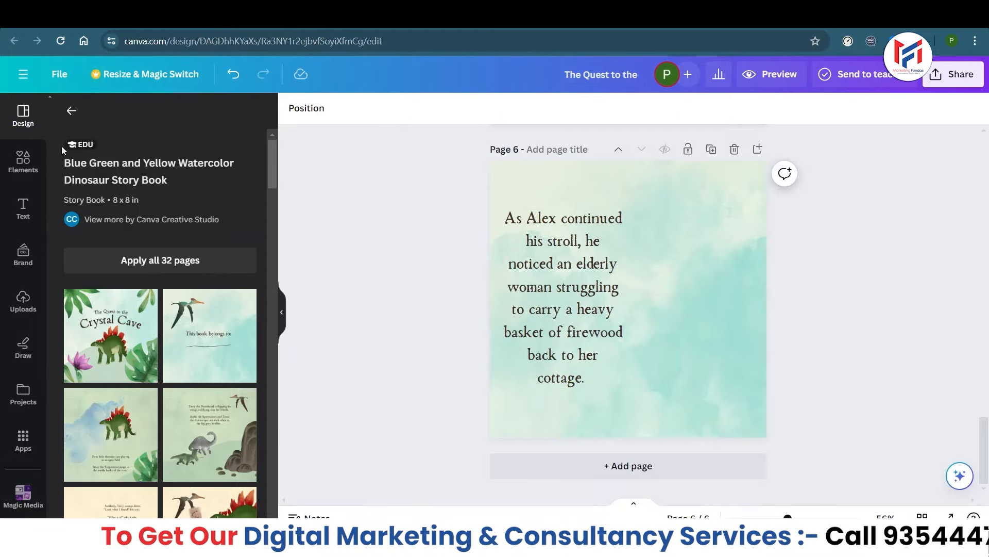
Search the elements for "frames" and place a two-part blob frame on the right half of page 6
left_click(24, 162)
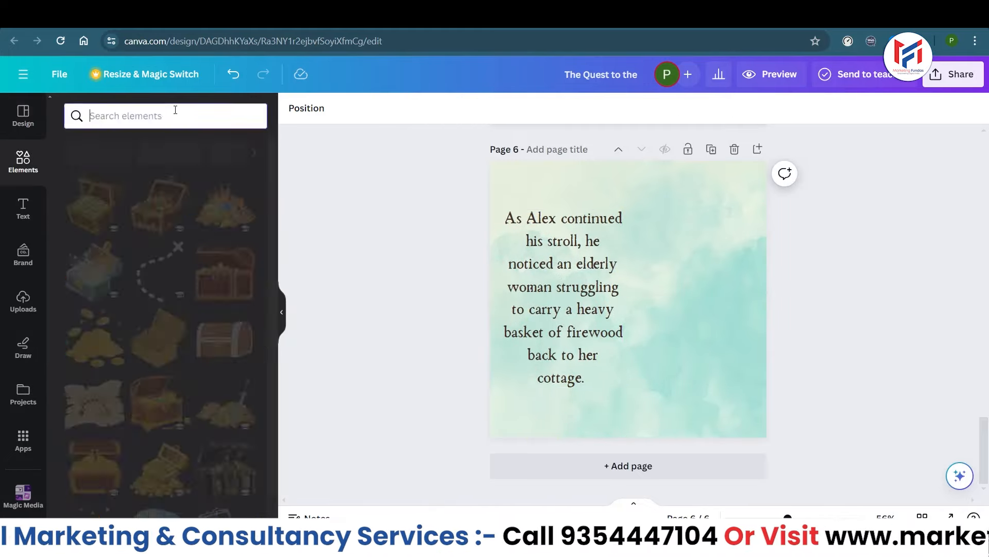
left_click(175, 116)
type("frames")
key("Return")
left_click(235, 274)
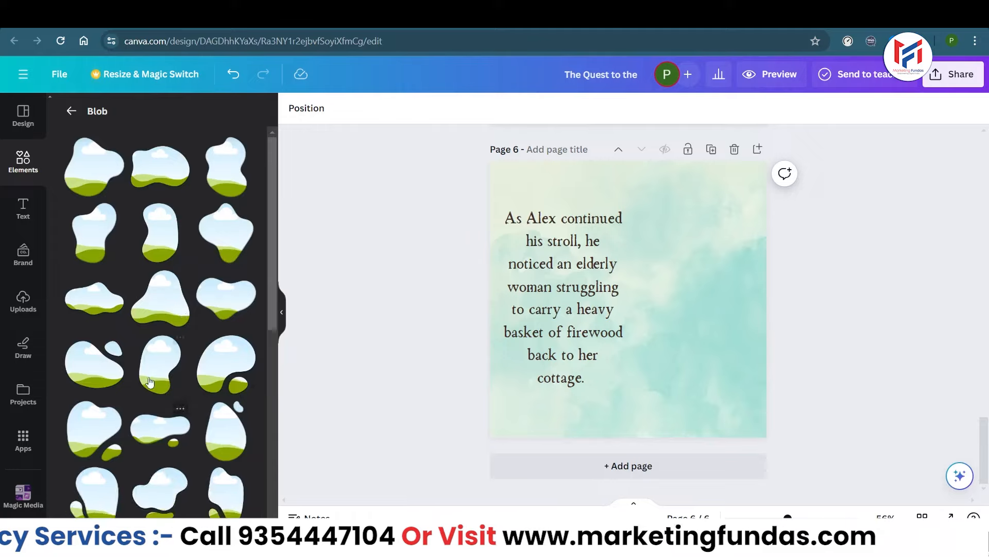
left_click_drag(93, 482, 681, 254)
Search the elements for "firewood", check the photos, and refine the search to "firewood cartoon"
left_click(20, 166)
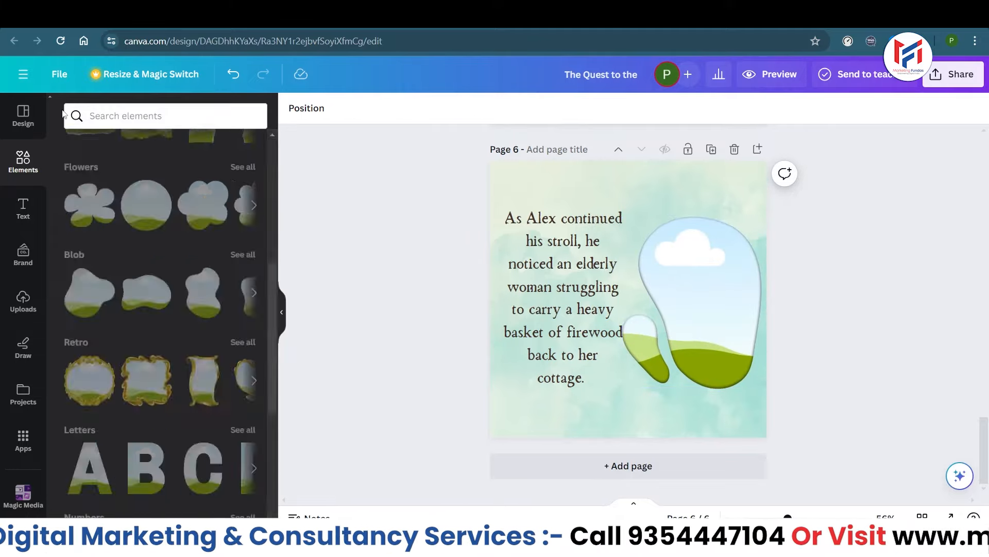
left_click(154, 115)
type("firewood")
key("Return")
left_click(156, 146)
left_click(155, 116)
type("cartoon")
key("Return")
scroll(206, 360, "down", 3)
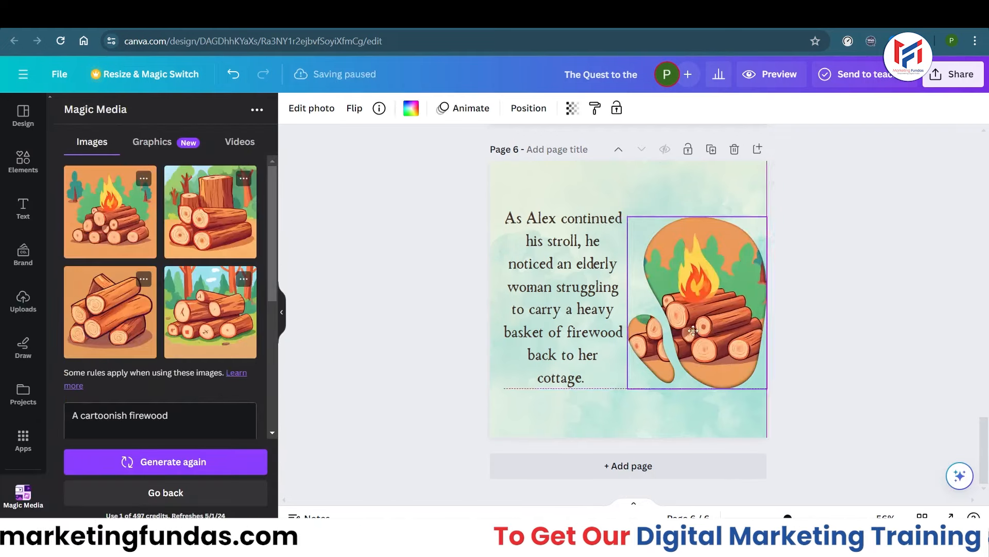
Shrink the blob frame filled with the generated cartoonish firewood image and align it beside page 6's text
left_click_drag(623, 212, 641, 235)
left_click_drag(701, 310, 693, 307)
left_click(392, 258)
Add the stacked brown logs graphic to page 6's lower-left corner and scale it down
left_click(23, 162)
left_click(111, 147)
left_click_drag(226, 369, 541, 415)
left_click_drag(487, 391, 518, 414)
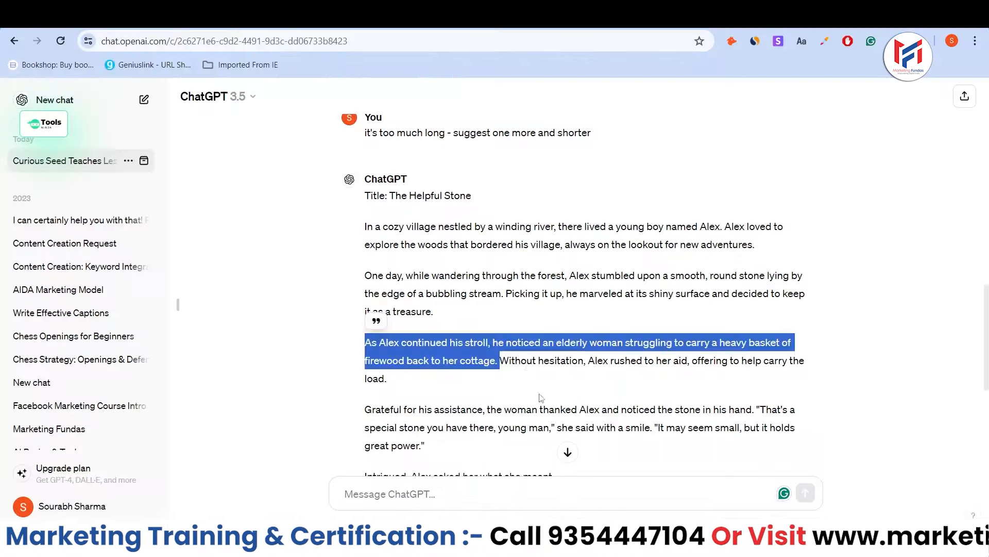
Set page 7's text to ChatGPT's "Without hesitation, Alex rushed to her aid, offering to help carry the load." and delete the log pile
left_click_drag(500, 361, 387, 378)
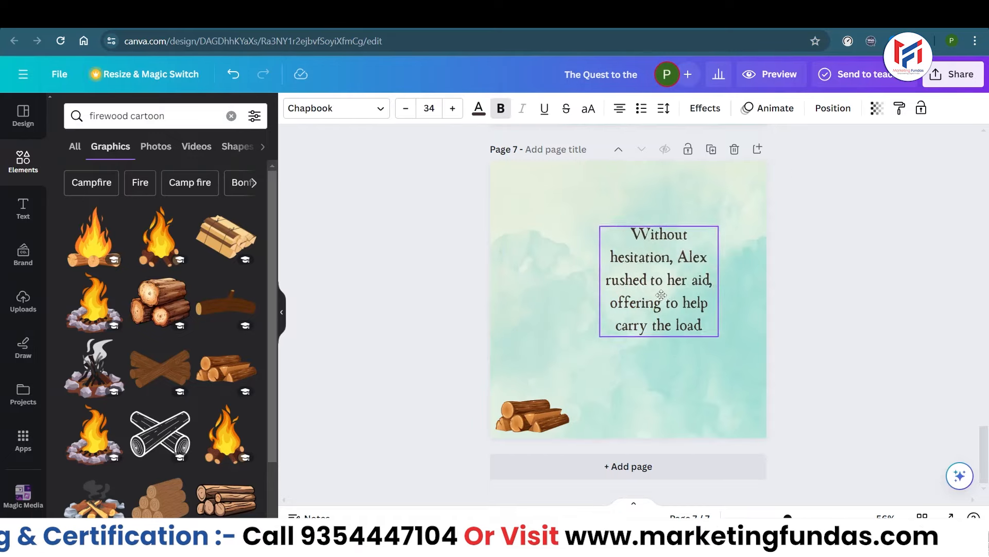
left_click(530, 413)
key("Delete")
Search the graphics for "rushed" and browse the results for a picture that suits page 7
triple_click(127, 118)
type("russe")
key("BackSpace")
key("BackSpace")
type("ed")
key("Return")
key("BackSpace")
key("BackSpace")
type("hed")
key("Return")
scroll(254, 337, "down", 5)
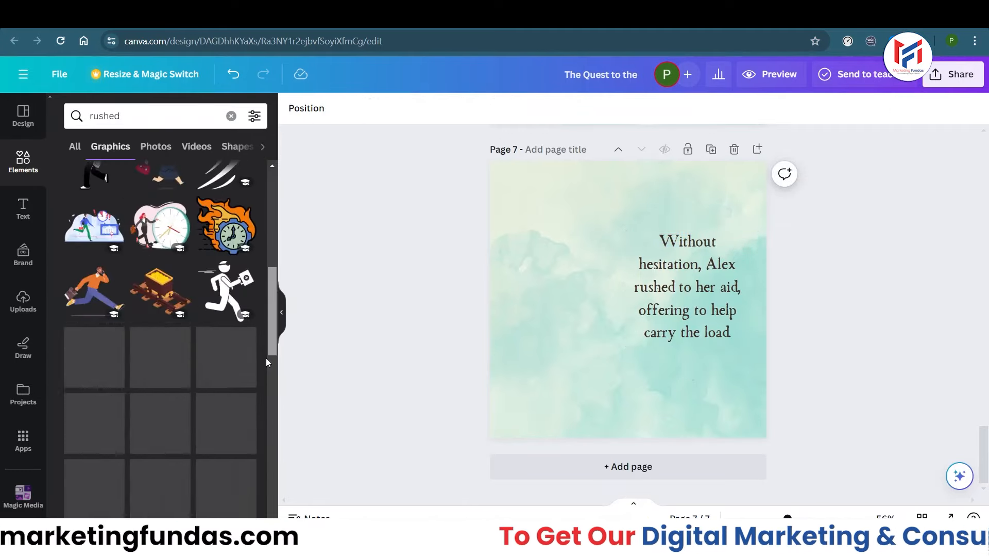
scroll(260, 453, "down", 10)
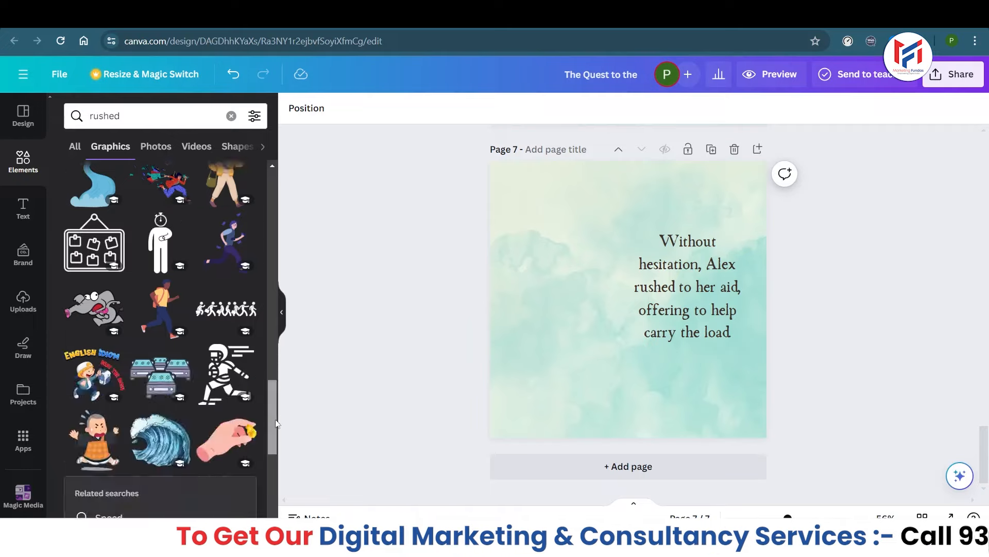
Place a graphic from the "rushed" results on page 7, then resize and position it
left_click(82, 354)
left_click_drag(507, 319, 514, 320)
left_click_drag(622, 224, 621, 262)
left_click_drag(729, 340, 621, 311)
left_click_drag(584, 221, 584, 227)
left_click_drag(671, 227, 645, 252)
Widen page 7's text block, move it toward the top and centre the graphic below it
left_click(685, 288)
left_click_drag(628, 287, 517, 286)
left_click_drag(629, 263, 621, 217)
left_click_drag(590, 323, 628, 345)
left_click(417, 309)
Add page 8 using the cream template page with the "Let's go on a treasure hunt!" speech bubble
left_click(545, 466)
left_click(23, 115)
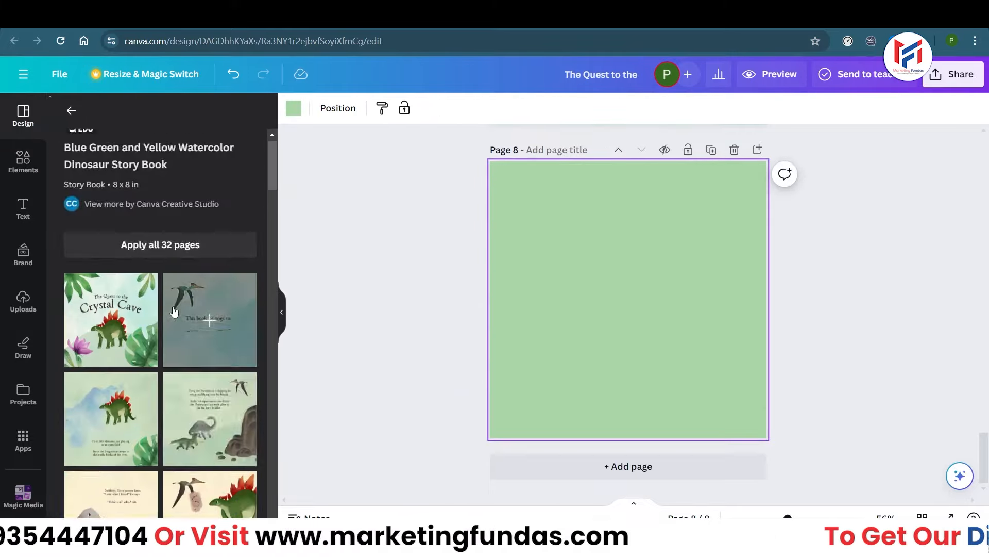
scroll(178, 313, "down", 5)
left_click(209, 327)
Delete the dinosaurs and pterosaur from page 8 and move the slanted "Woooohoooo!" text to the upper-right corner
left_click(538, 289)
left_click(608, 363, "shift")
key("Delete")
left_click(665, 336)
key("Delete")
left_click(711, 213)
key("Delete")
left_click_drag(826, 325, 693, 254)
left_click_drag(711, 278, 714, 207)
Replace the Crystal Cave caption with "Grateful for his assistance, the woman thanked Alex and noticed the stone in his hand." at size 35
triple_click(699, 407)
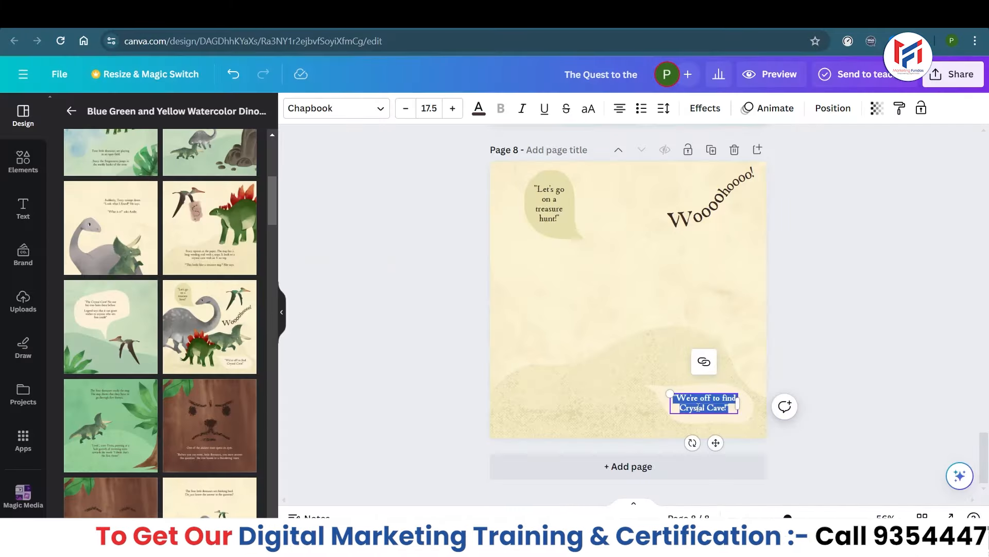
type("Grateful for his assistance, the woman thanked Alex and noticed the stone in his hand.")
left_click_drag(671, 420, 504, 418)
left_click(429, 108)
type("35")
key("Return")
Position the new caption across page 8's lower area and delete the treasure hunt speech bubble
left_click_drag(576, 423, 590, 384)
left_click(550, 203)
key("Delete")
Search the graphics for "woman" and apply the long-haired winking woman illustration as page 8's background
left_click(23, 161)
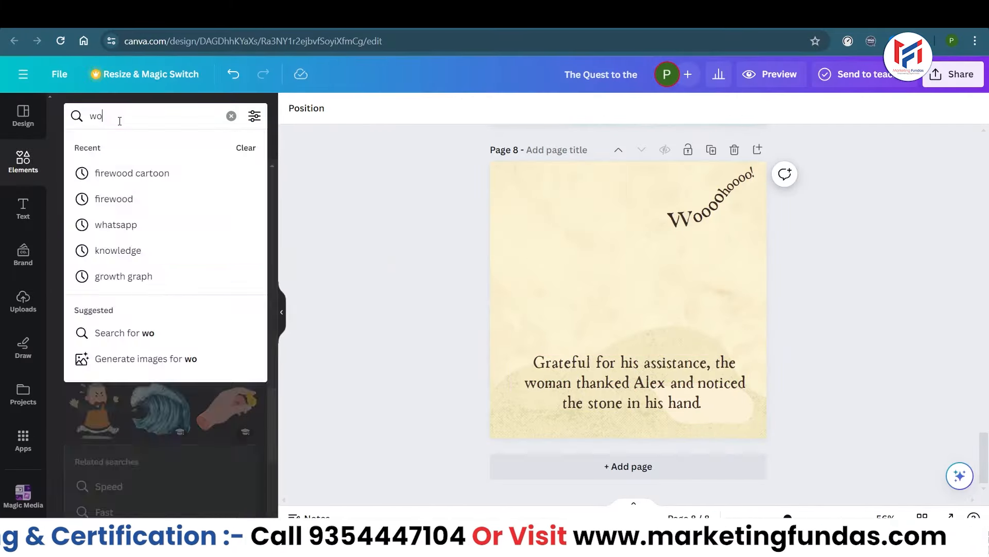
scroll(270, 363, "down", 15)
left_click_drag(94, 471, 554, 236)
Add the smiling long-haired woman in a pink shirt to page 8, shrink her and centre her above the caption
scroll(276, 217, "up", 10)
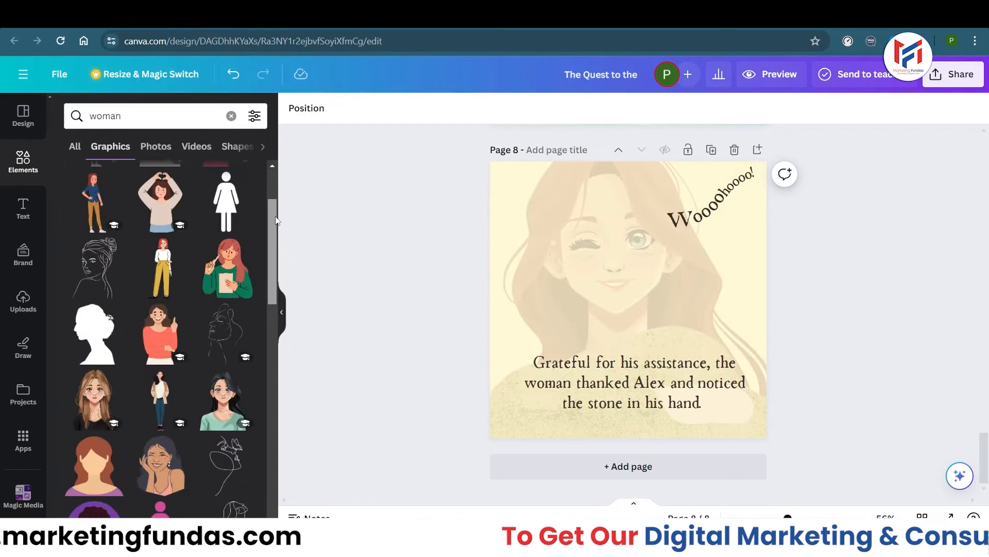
left_click_drag(275, 217, 274, 418)
left_click_drag(160, 420, 623, 298)
left_click_drag(529, 187, 617, 290)
left_click_drag(652, 343, 612, 272)
left_click(432, 270)
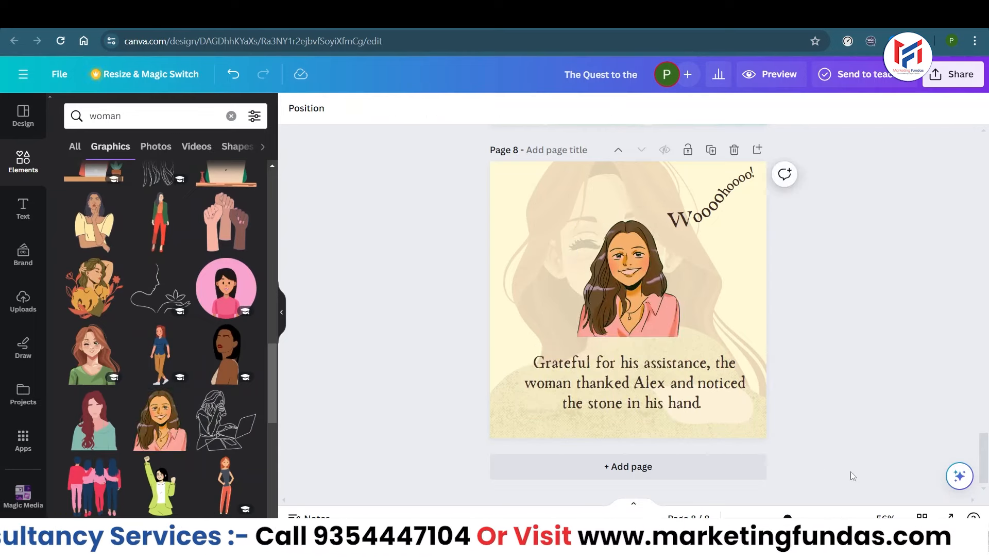
Return to the cover page of the story book
left_click_drag(987, 443, 987, 110)
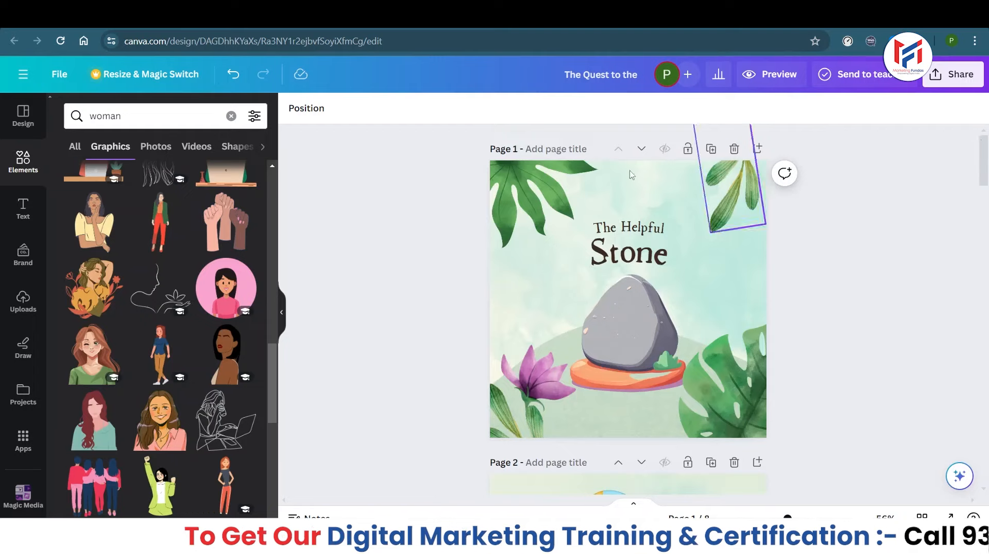
left_click_drag(984, 158, 987, 317)
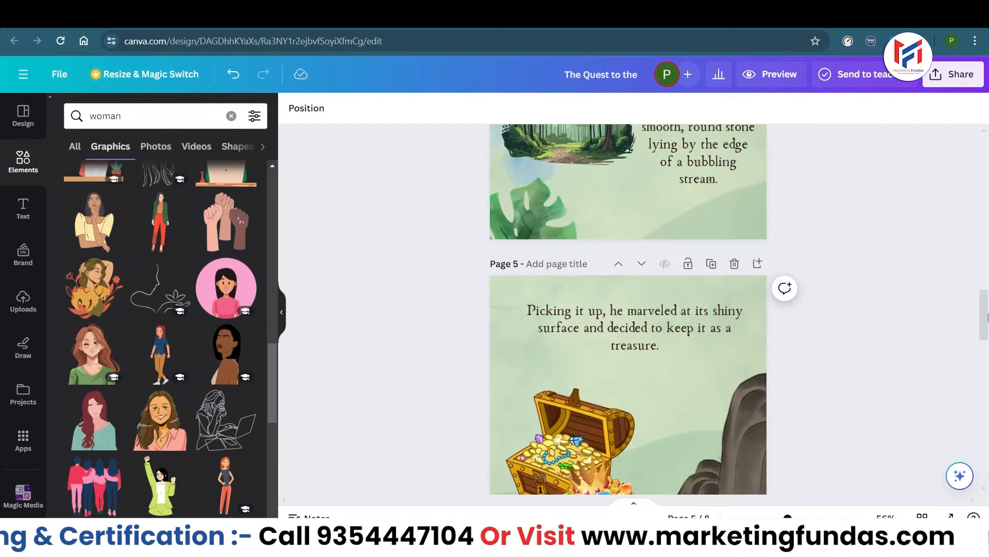
left_click_drag(987, 317, 951, 114)
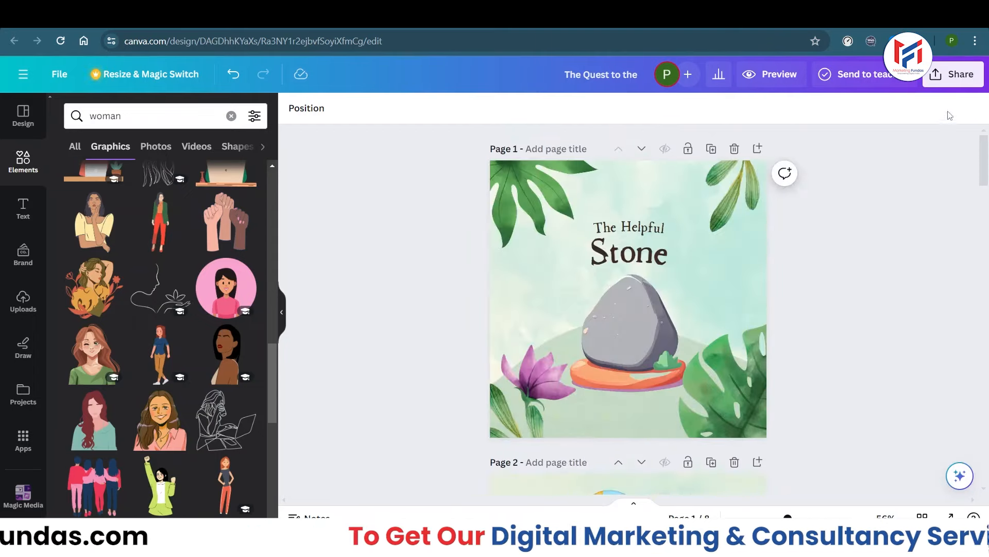
left_click(954, 83)
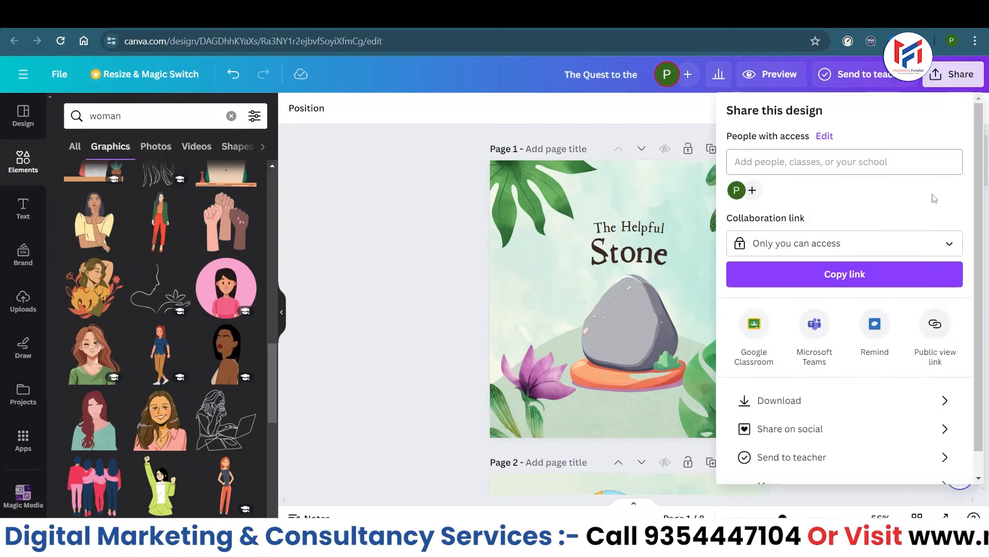
scroll(935, 201, "down", 1)
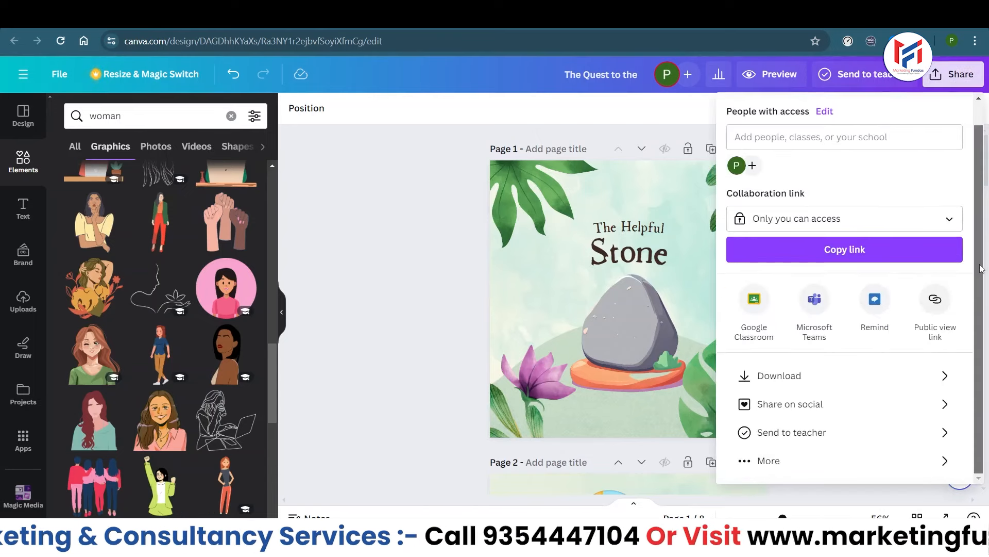
left_click(837, 384)
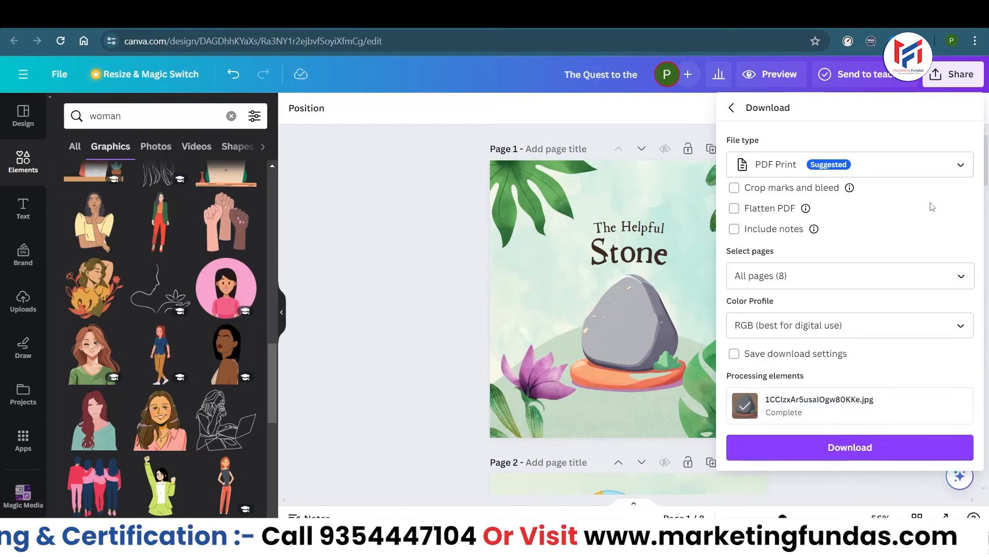
left_click(290, 320)
Collapse the elements side panel and choose PDF Print as the file type for downloading the story book
left_click(282, 316)
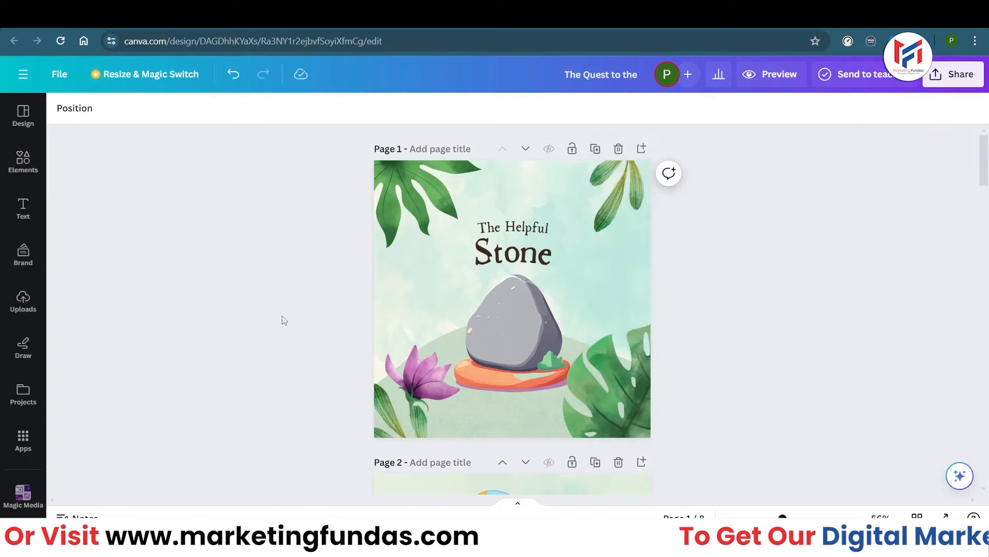
left_click(943, 68)
left_click(763, 401)
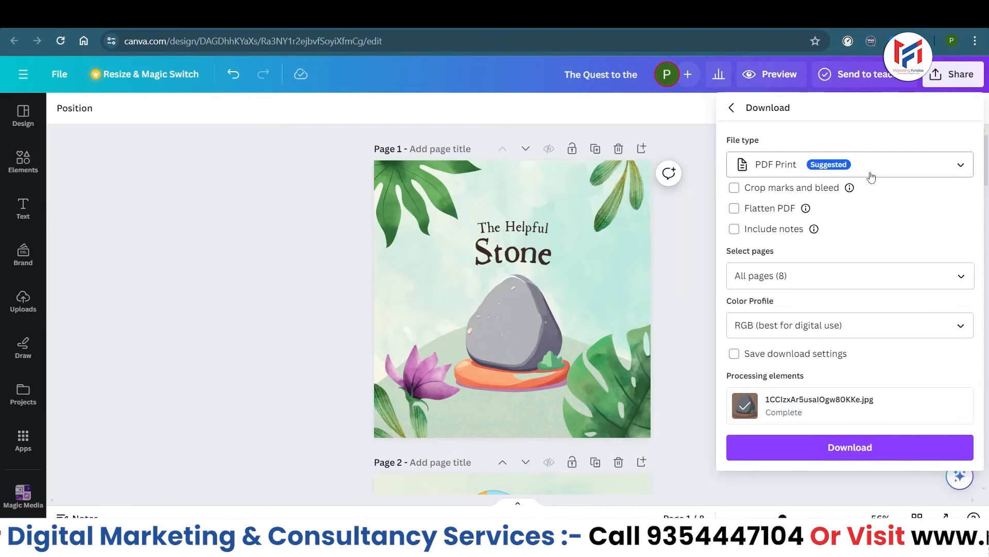
left_click(769, 170)
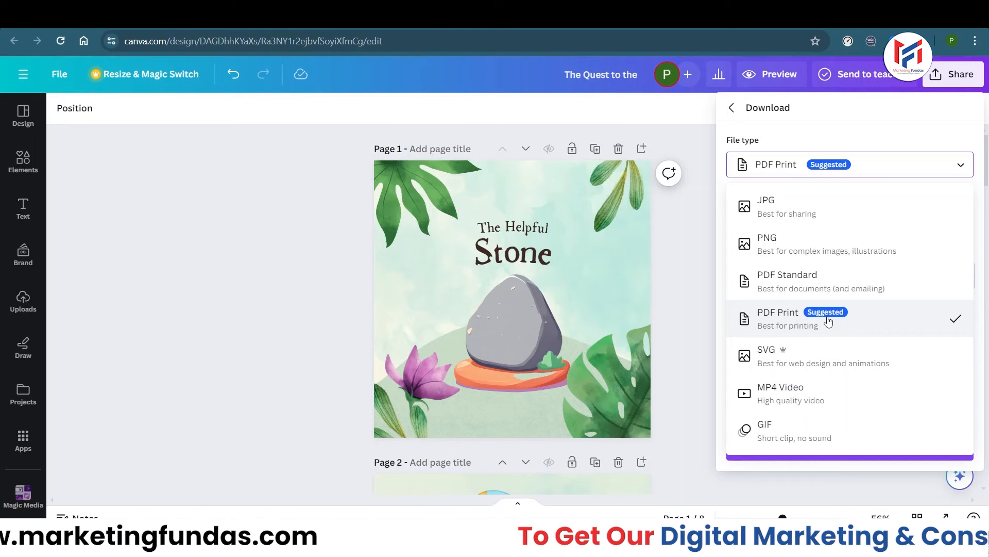
left_click(780, 319)
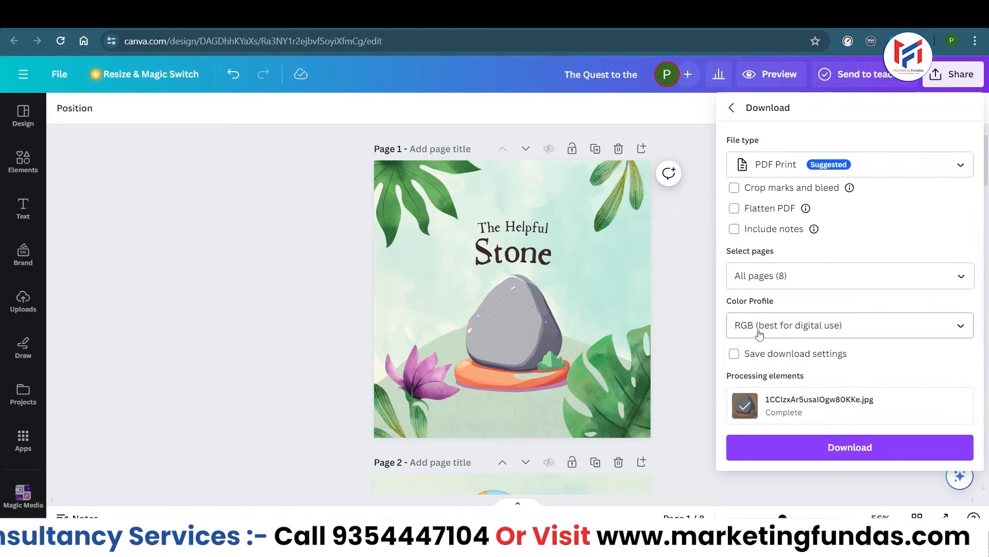
Download all pages with the CMYK (best for professional printing) color profile and open the browser's recent download history
left_click(800, 335)
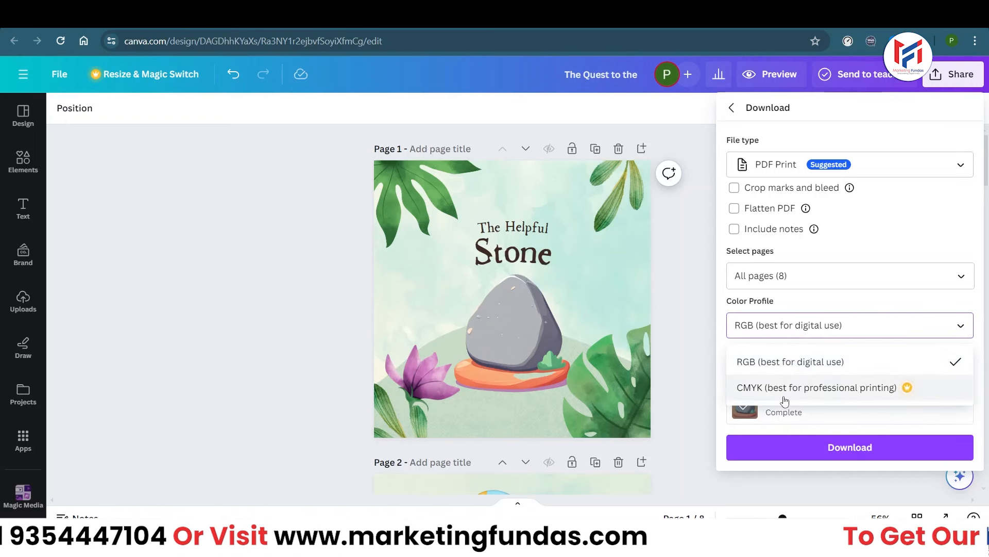
left_click(818, 390)
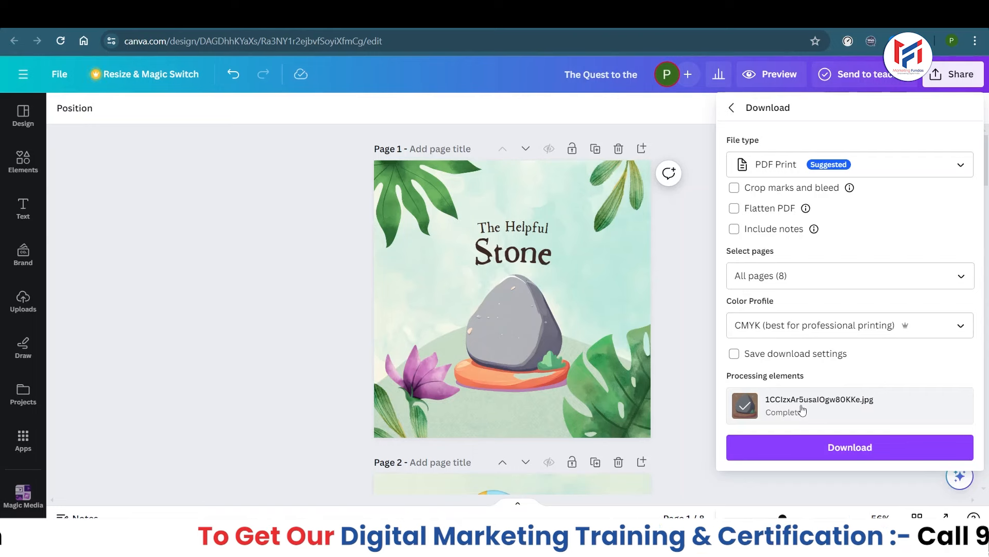
left_click(823, 457)
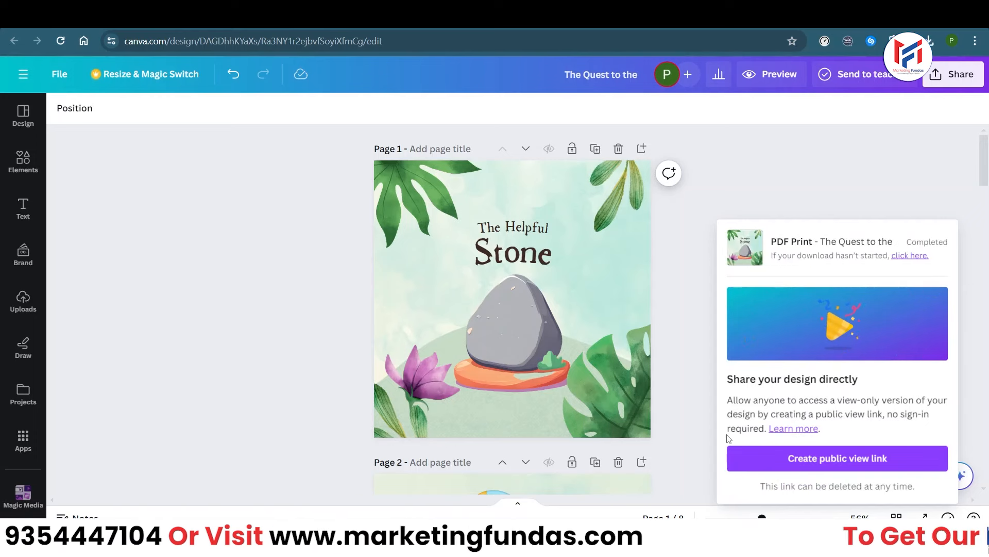
left_click(930, 44)
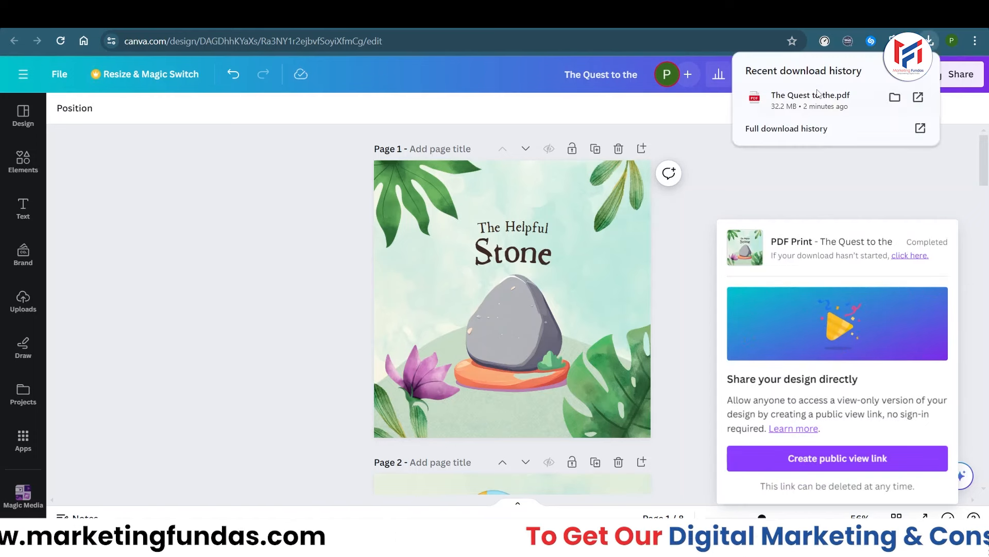